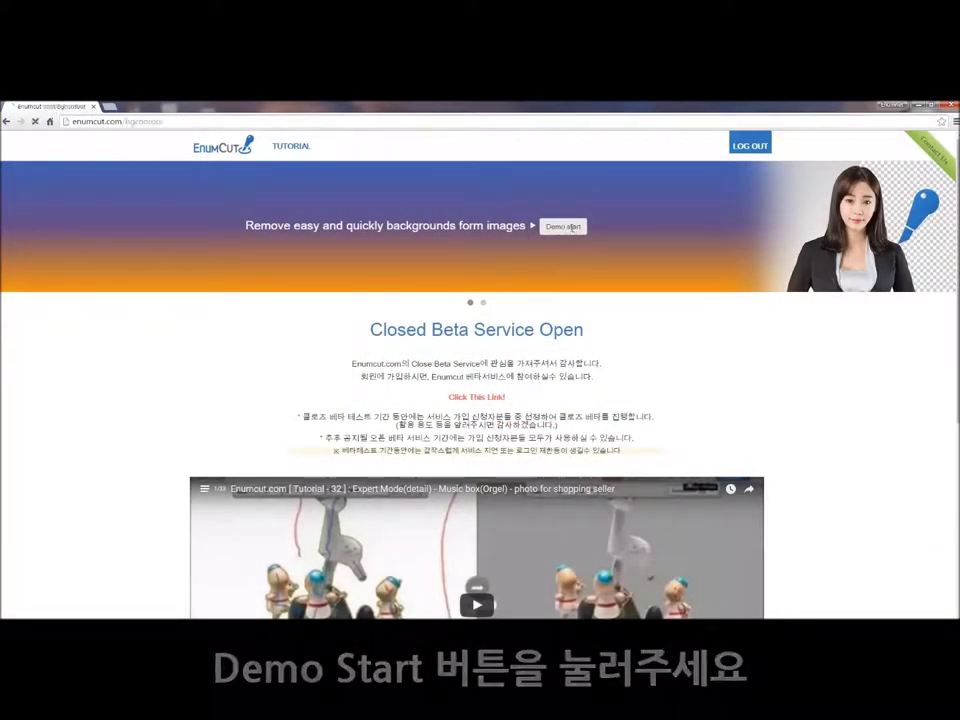
Start the demo, upload the cat image from the computer, and open it in ExpertTool
left_click(574, 230)
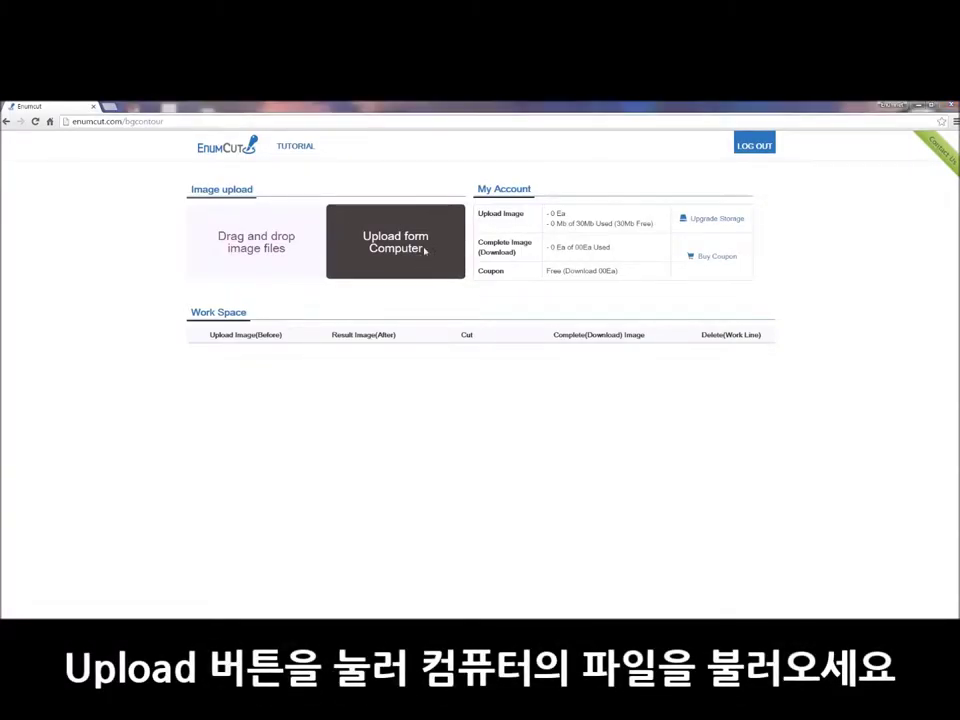
left_click(424, 252)
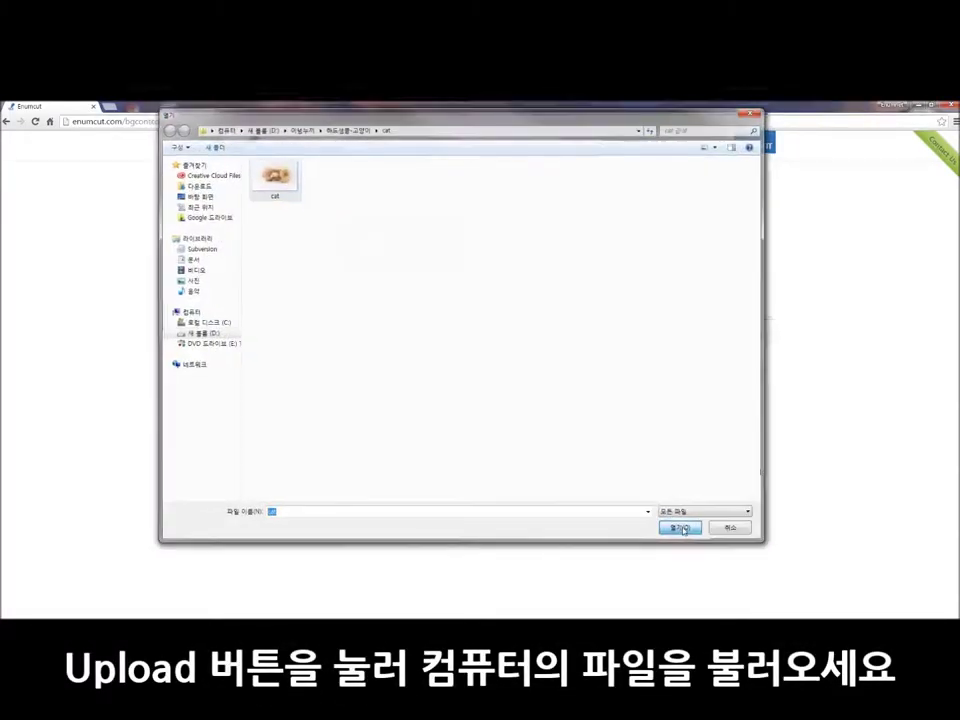
left_click(682, 528)
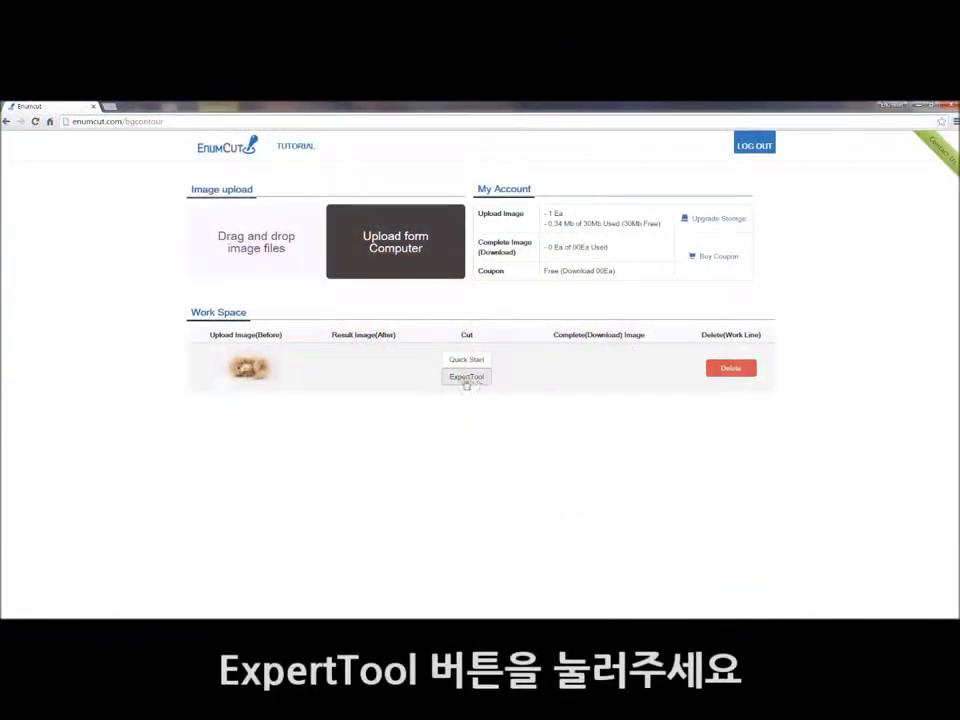
left_click(469, 380)
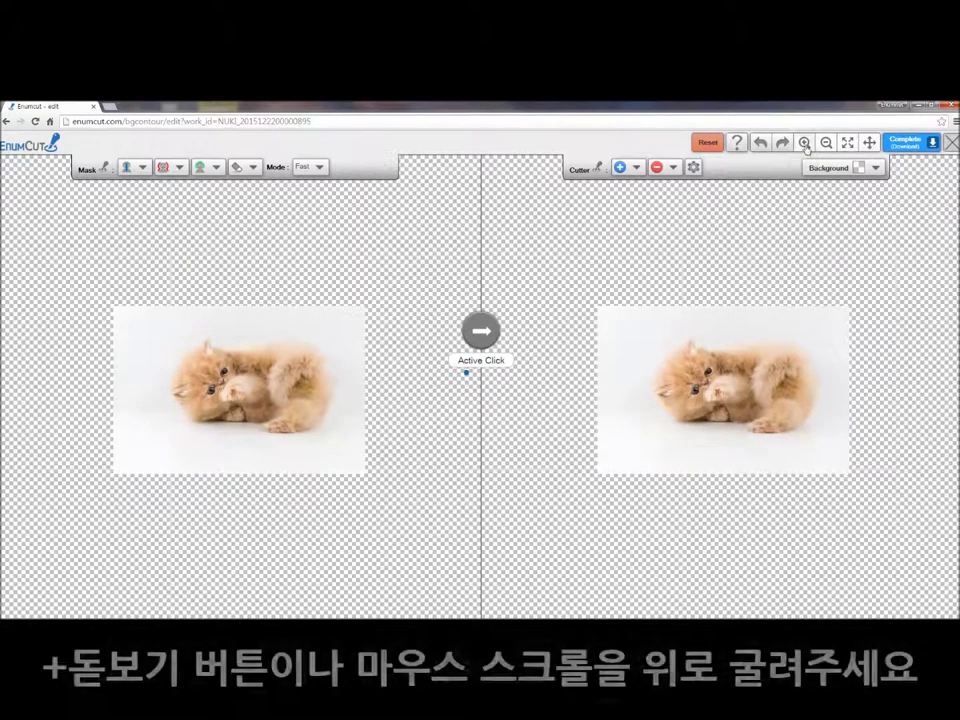
Zoom in twice on the kitten and set the blue keep brush to size 80
left_click(805, 143)
left_click(805, 143)
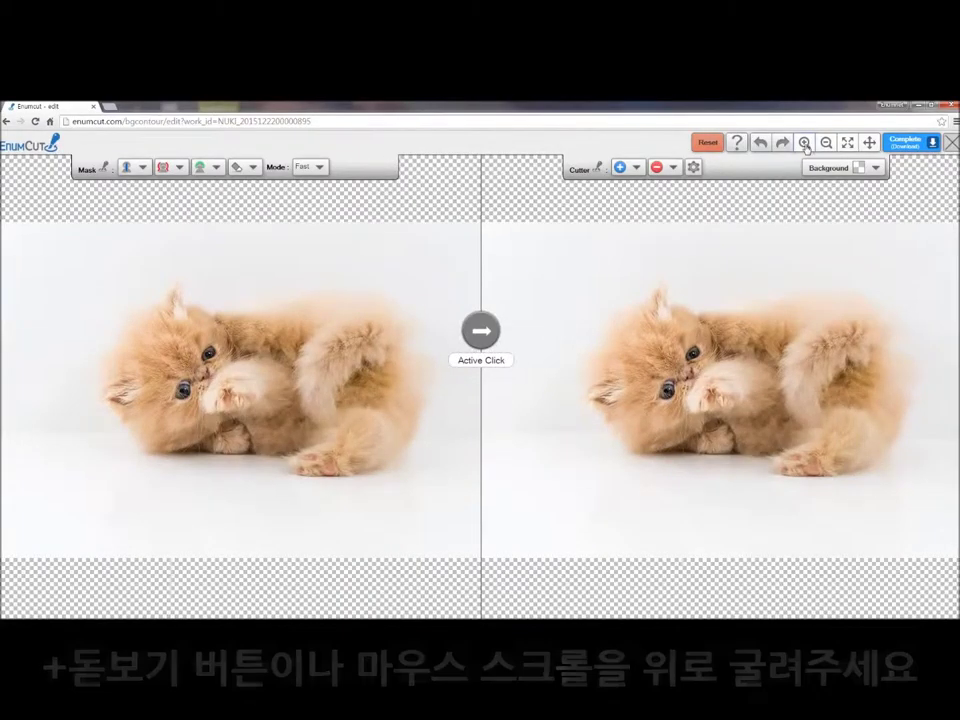
left_click(143, 167)
left_click(136, 264)
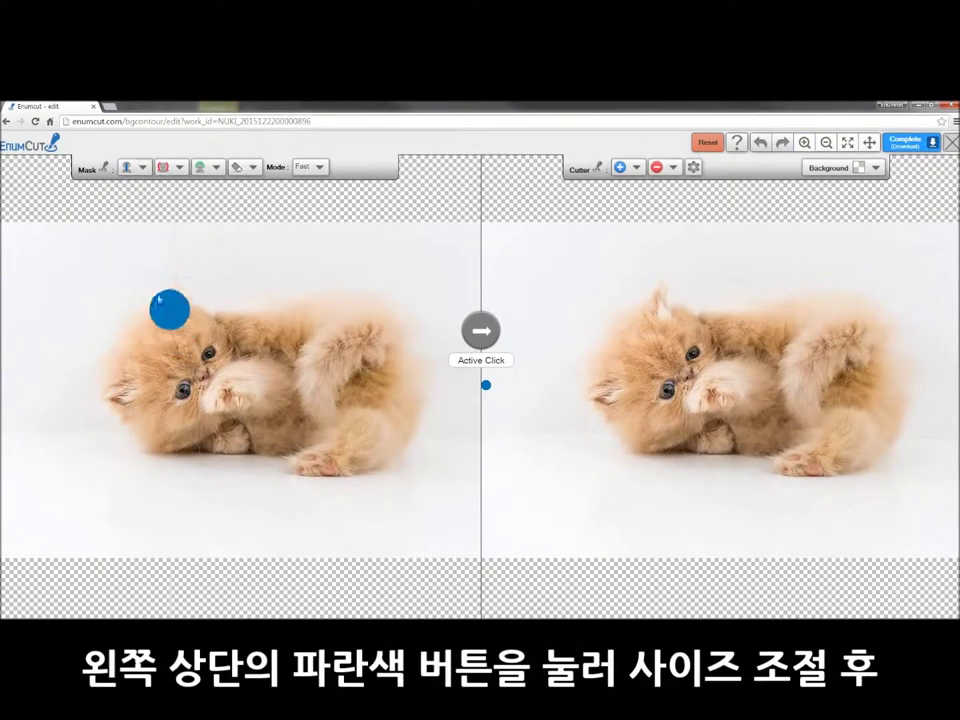
left_click(143, 167)
left_click(135, 253)
Paint blue over the kitten's head, left and bottom, plus a line across face and body
mouse_move(168, 324)
left_mouse_down()
mouse_move(147, 345)
mouse_move(129, 343)
mouse_move(118, 369)
mouse_move(165, 436)
mouse_move(319, 440)
mouse_move(311, 456)
mouse_move(372, 455)
mouse_move(394, 424)
mouse_move(401, 390)
mouse_move(358, 327)
mouse_move(330, 314)
mouse_move(220, 338)
mouse_move(184, 326)
mouse_move(175, 340)
mouse_move(175, 307)
left_mouse_up()
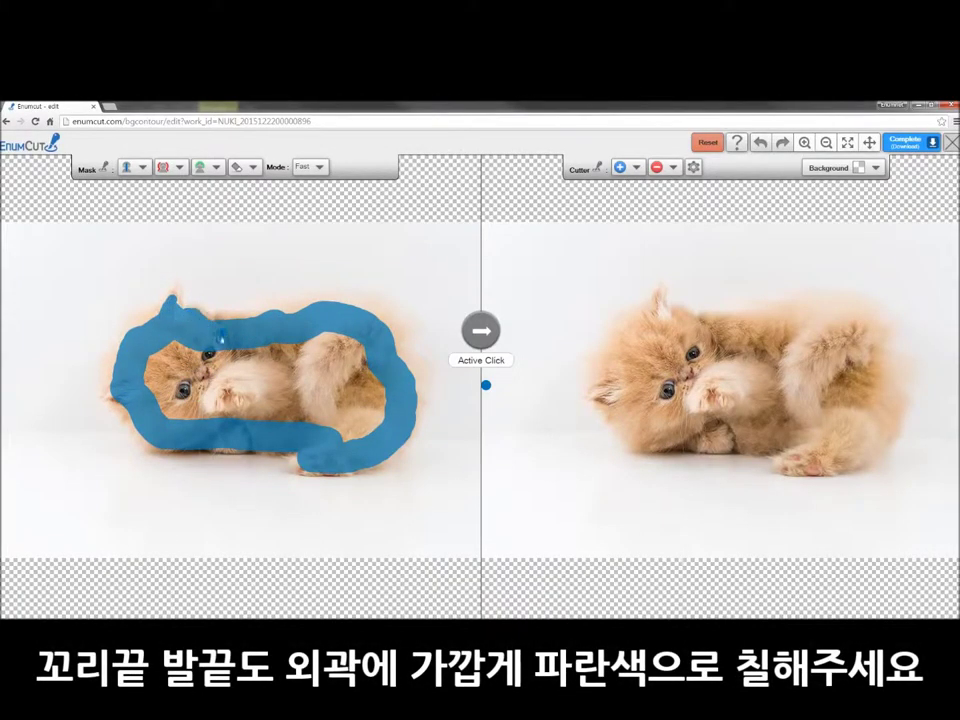
left_click_drag(110, 397, 104, 393)
left_click_drag(330, 458, 292, 465)
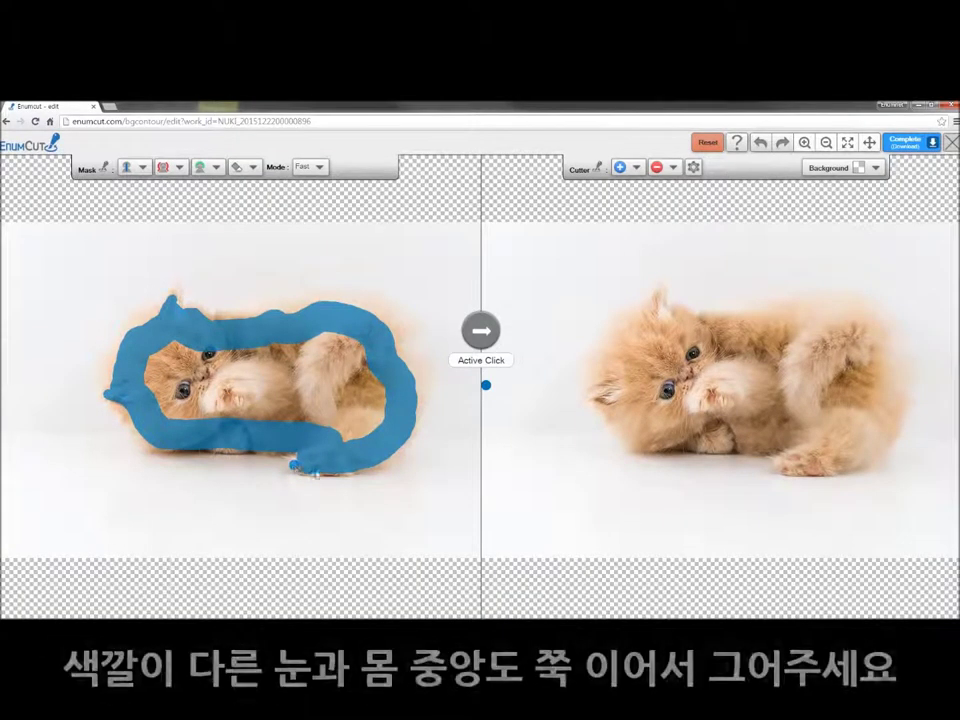
mouse_move(150, 355)
left_mouse_down()
mouse_move(242, 386)
mouse_move(330, 375)
mouse_move(362, 408)
left_mouse_up()
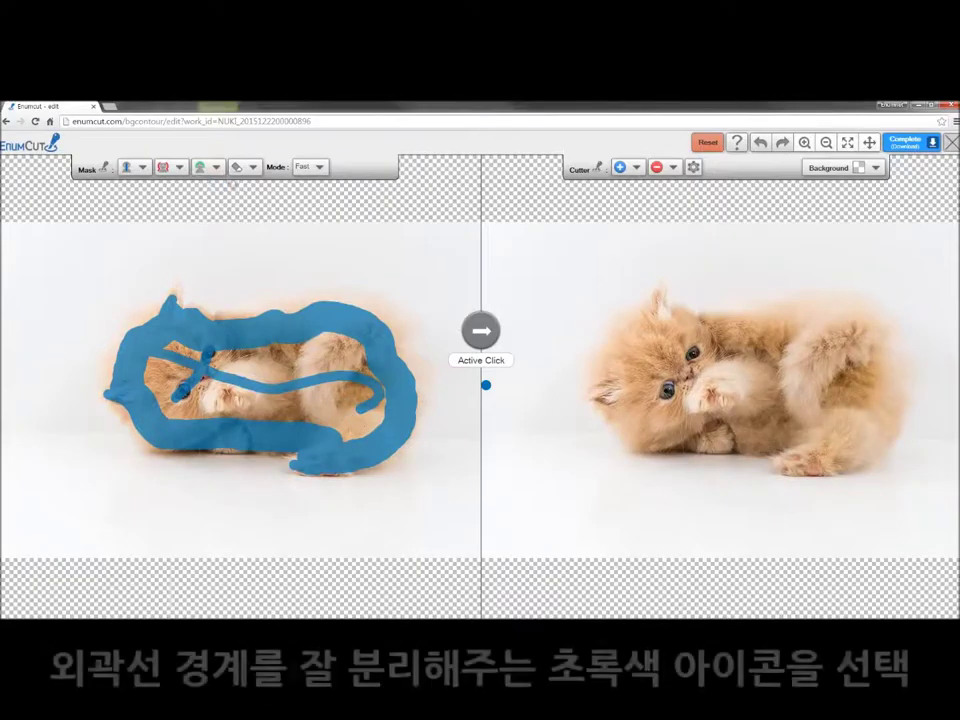
left_click(216, 167)
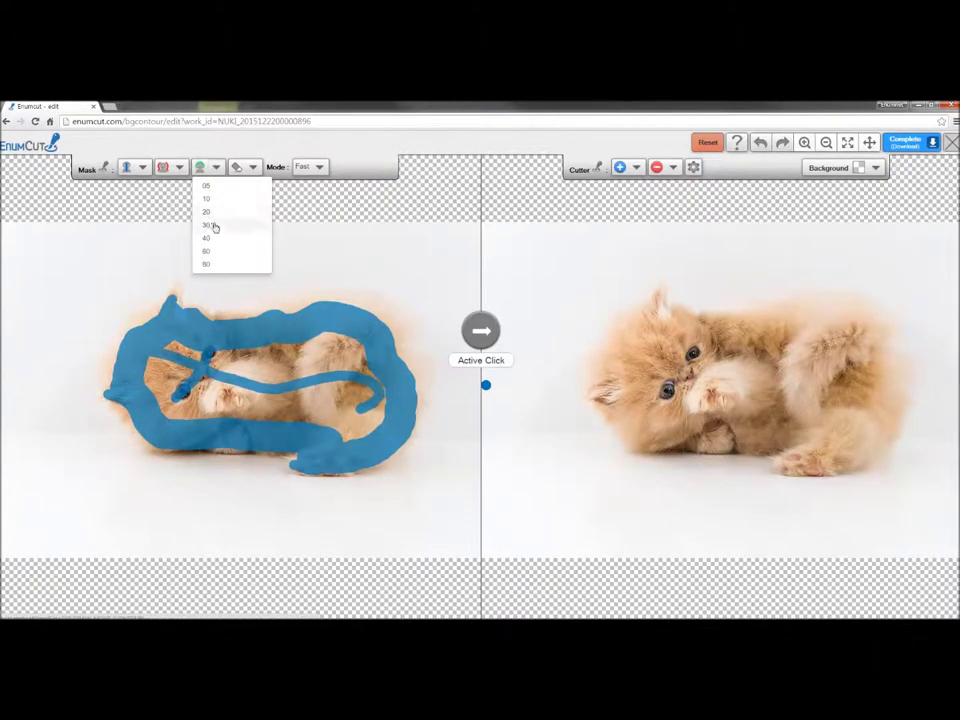
With a size-30 green brush, trace the fur edge from the ear around the right and bottom
left_click(214, 226)
left_click(216, 167)
left_click(213, 224)
left_click_drag(162, 307, 178, 284)
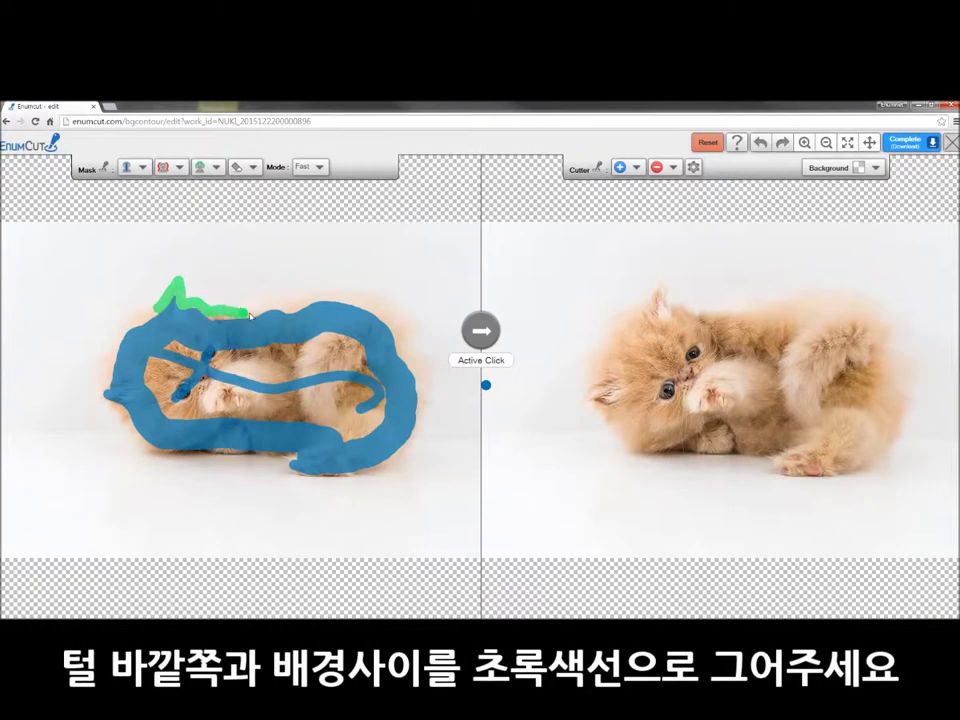
left_click_drag(355, 299, 389, 315)
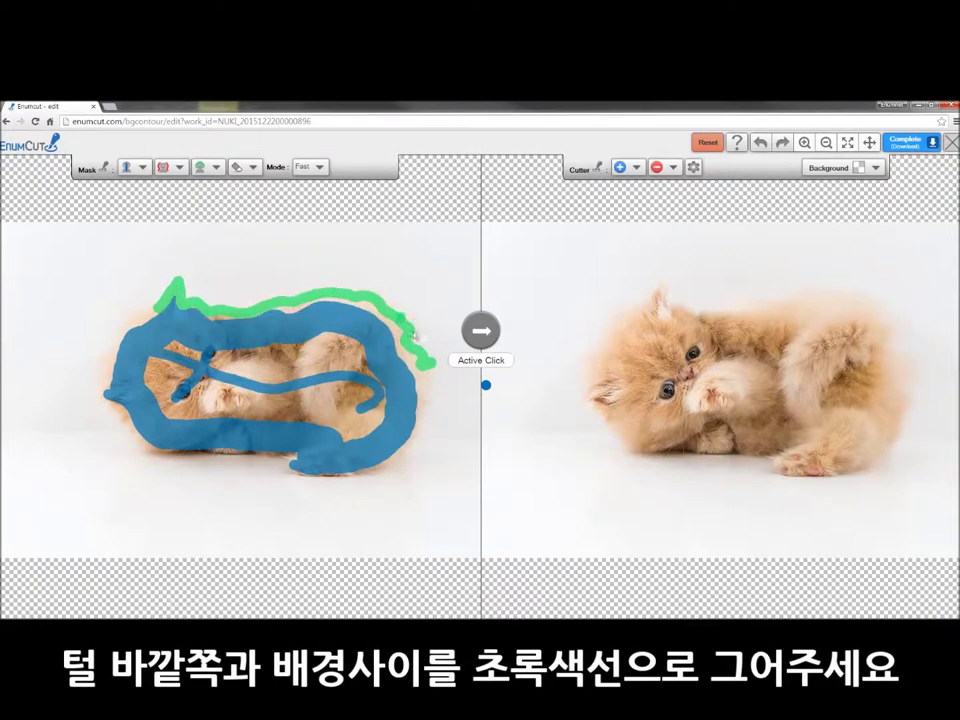
mouse_move(428, 365)
left_mouse_down()
mouse_move(396, 450)
mouse_move(348, 478)
left_mouse_up()
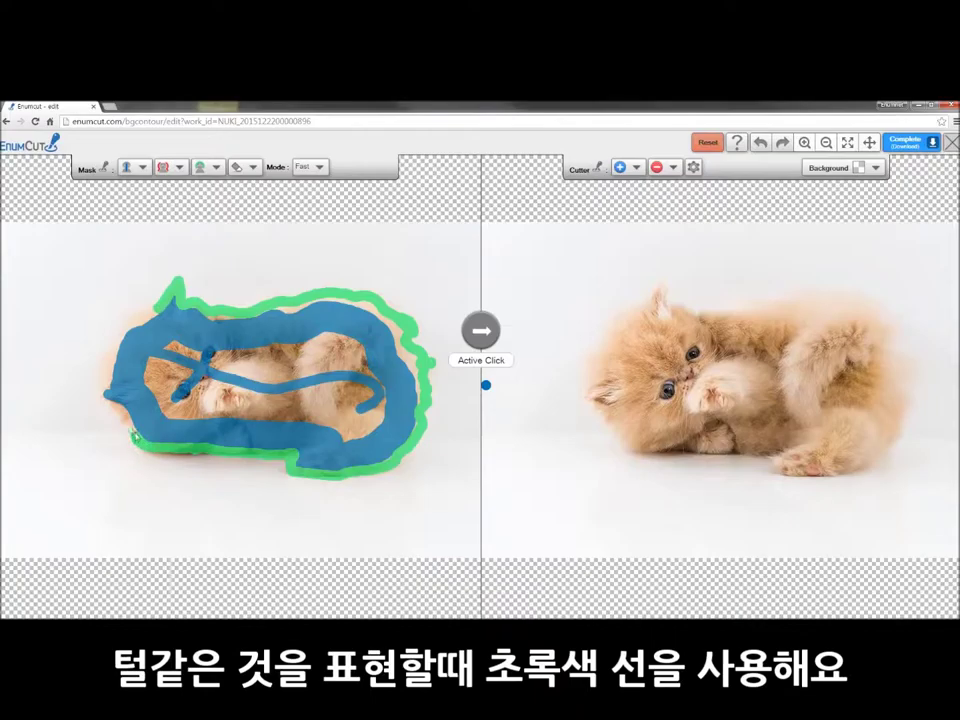
Enlarge the blue brush and fill blue out to the green line on the left and top
left_click_drag(105, 372, 160, 368)
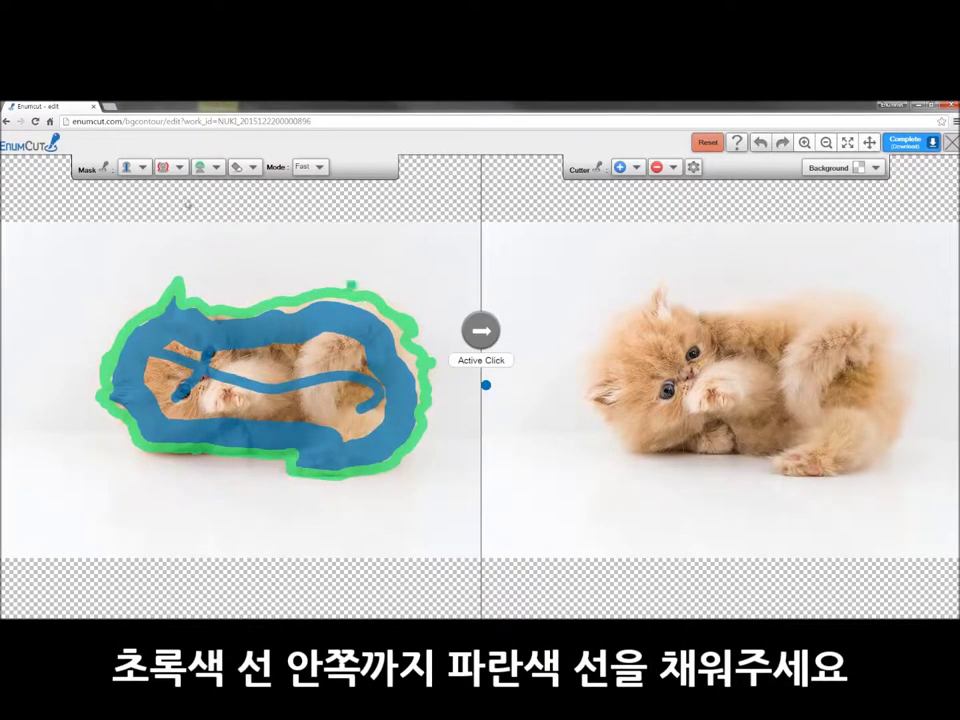
left_click(142, 167)
left_click(154, 255)
left_click_drag(205, 332, 396, 364)
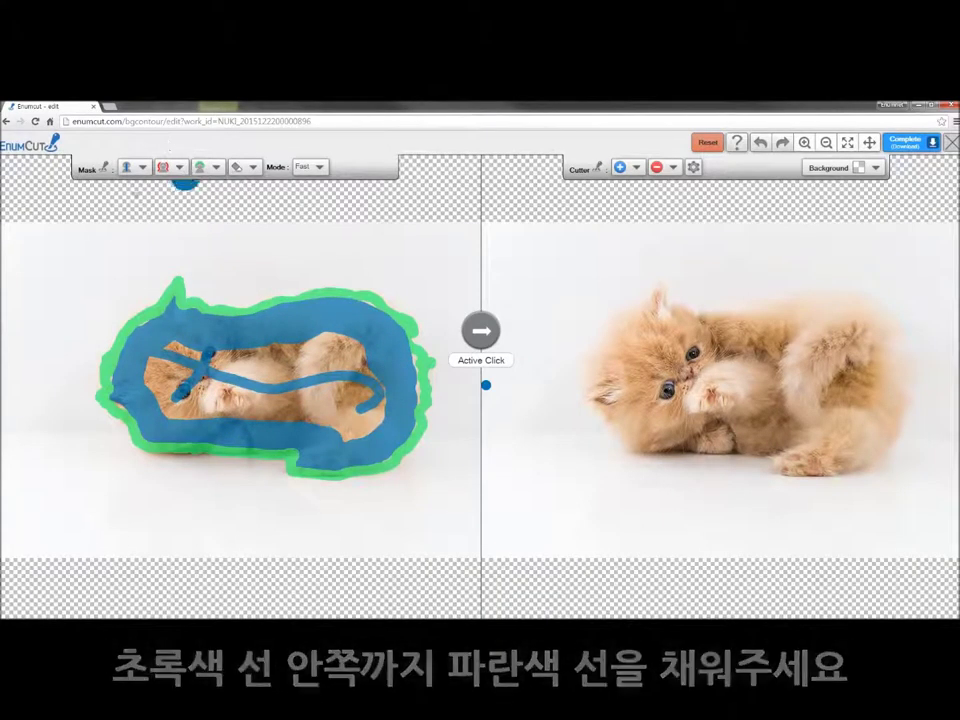
left_click(180, 167)
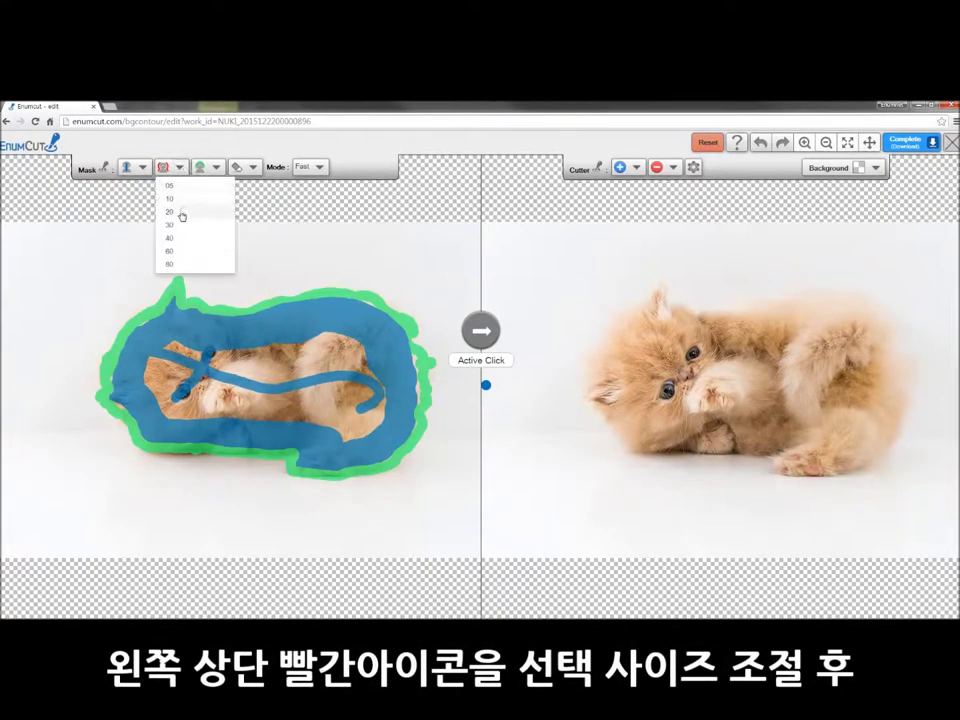
Draw a small red background line outside the green edge at the top-left and along the bottom
left_click(182, 210)
left_click_drag(155, 298, 130, 305)
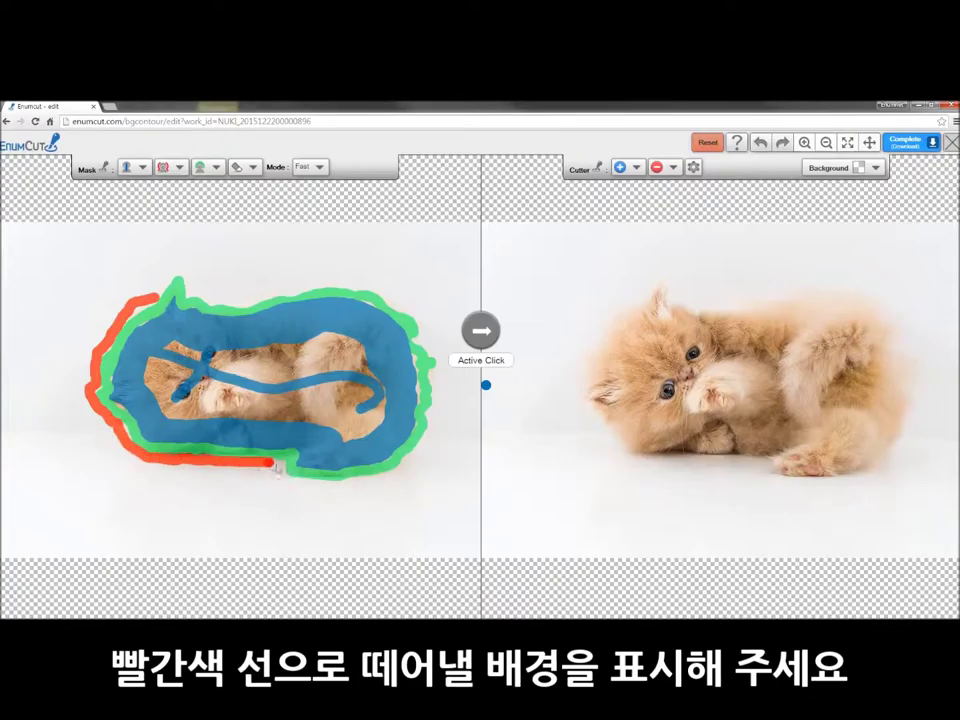
mouse_move(226, 465)
left_mouse_down()
mouse_move(425, 457)
mouse_move(436, 413)
mouse_move(178, 270)
left_mouse_up()
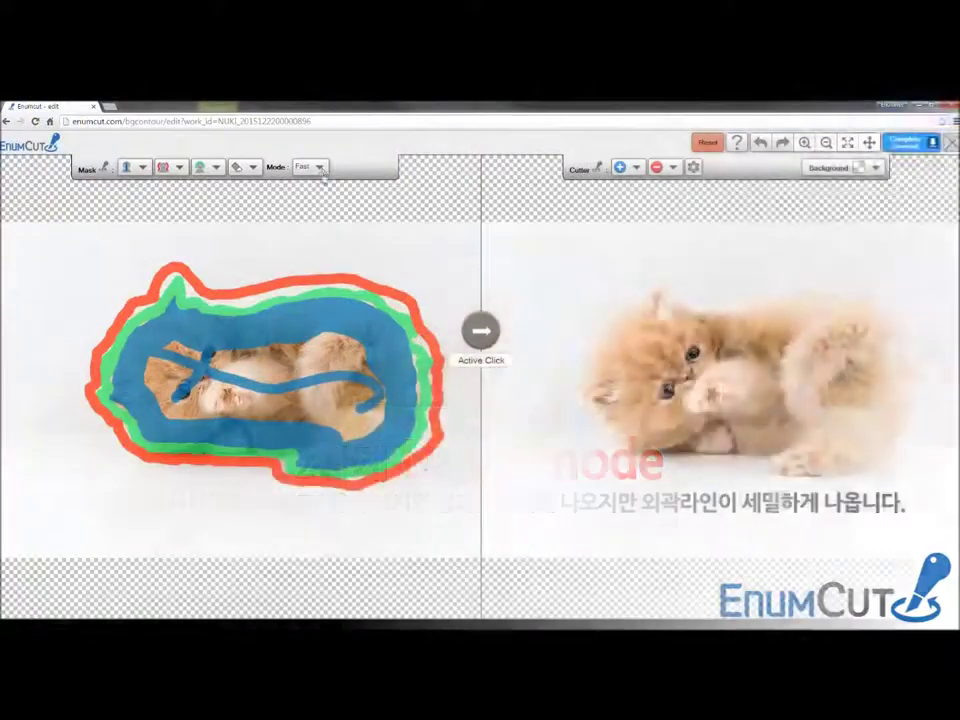
left_click(312, 167)
Switch the cut mode to Detail and adjust its level slider
left_click(321, 199)
left_click_drag(366, 167, 378, 170)
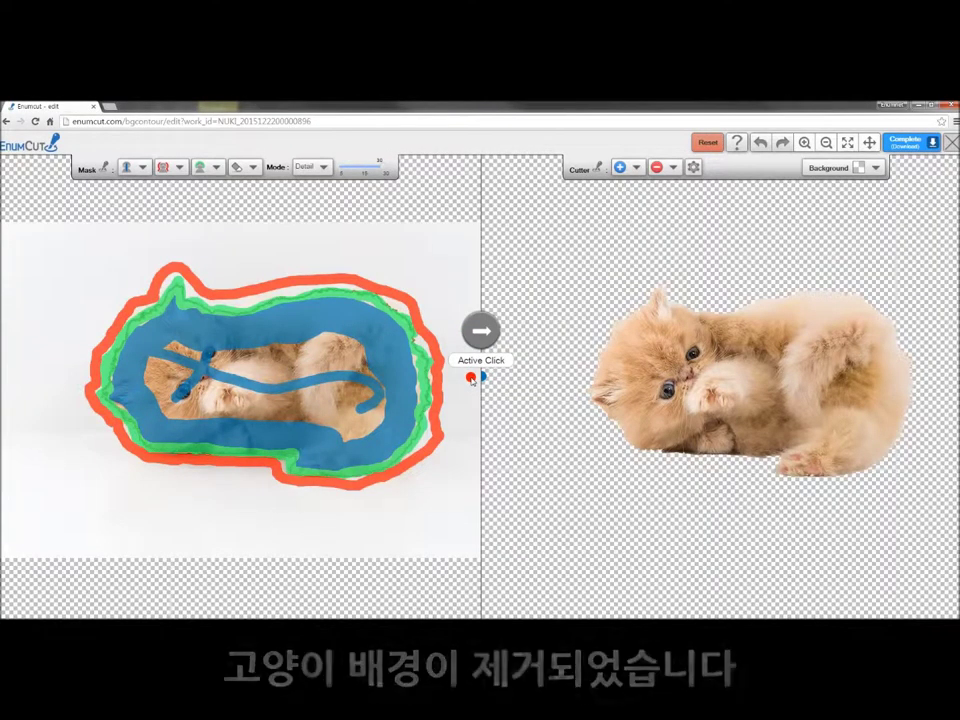
left_click(845, 168)
Preview the cutout on white, zoom in on the edges, then switch the preview background to grey
left_click(825, 187)
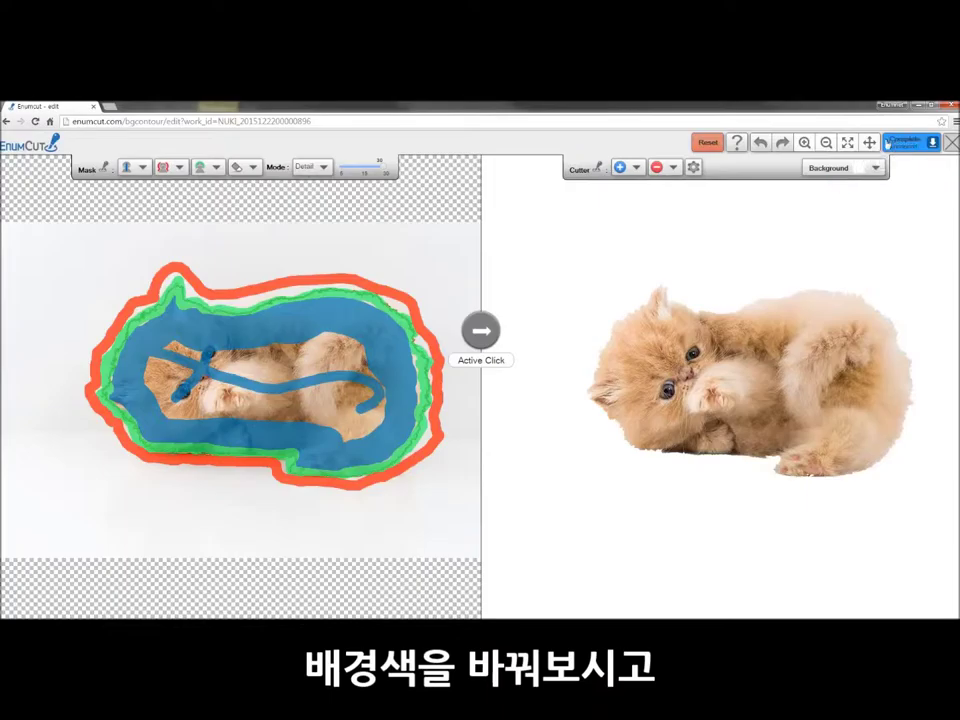
left_click(804, 143)
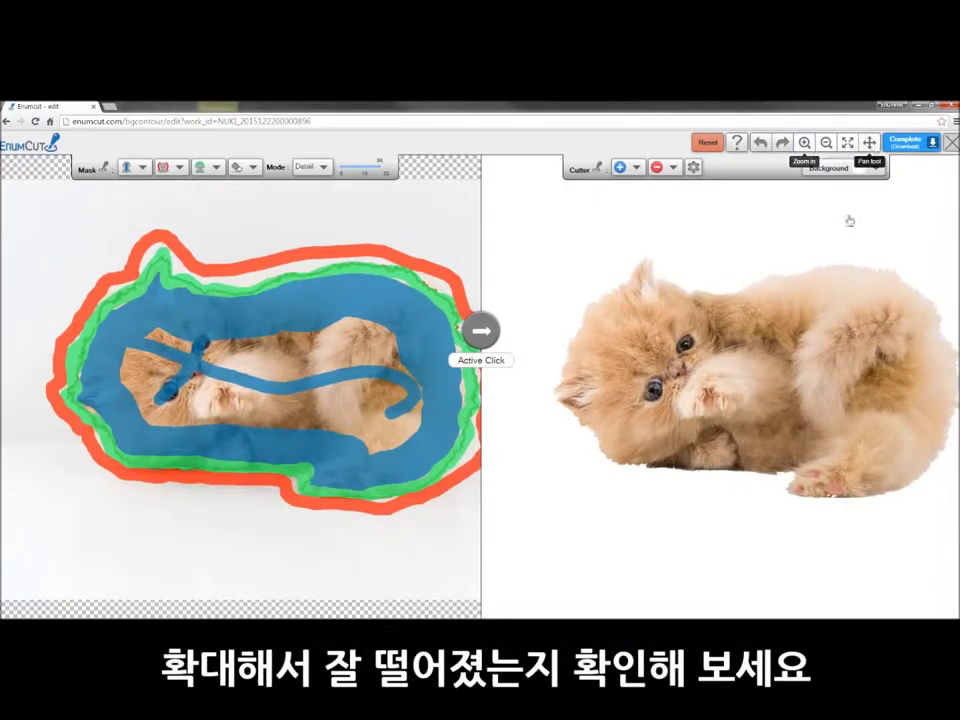
scroll(849, 219, "up", 1)
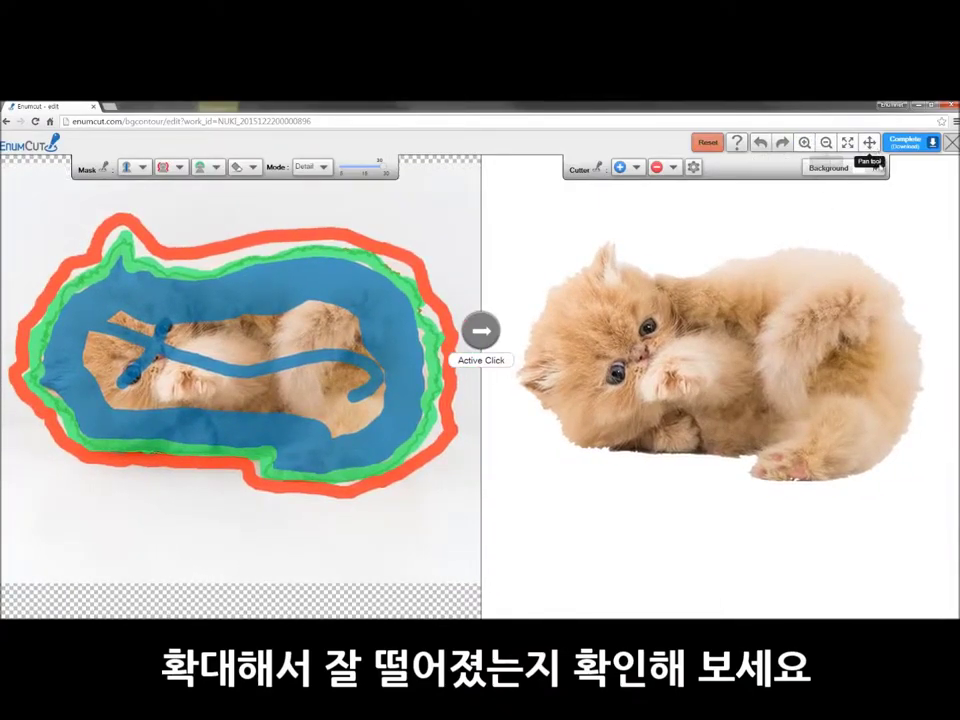
left_click(873, 168)
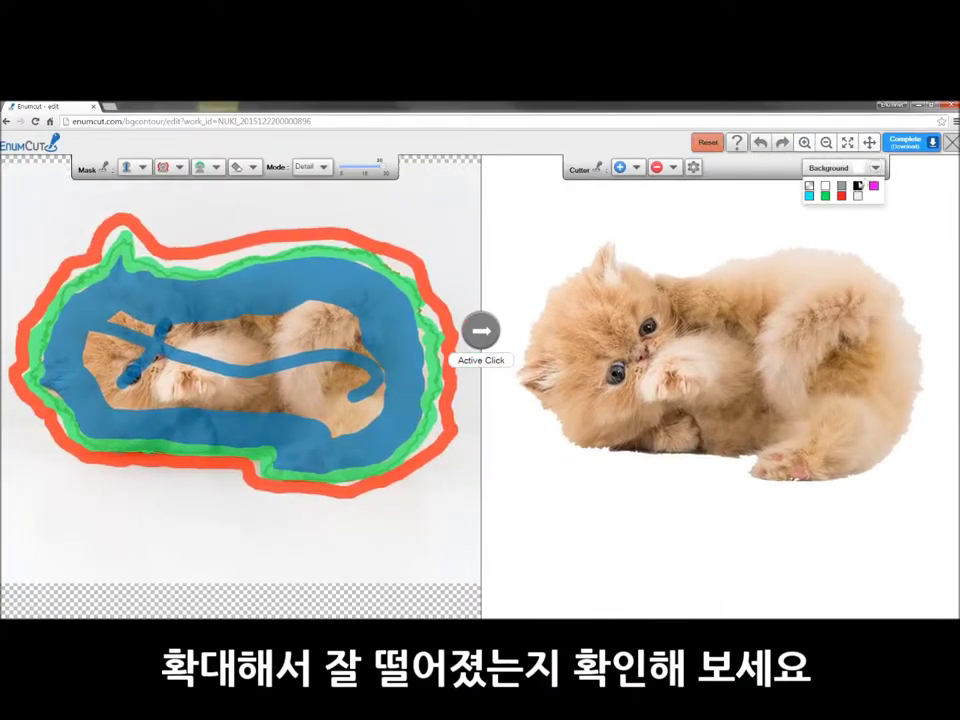
left_click(841, 187)
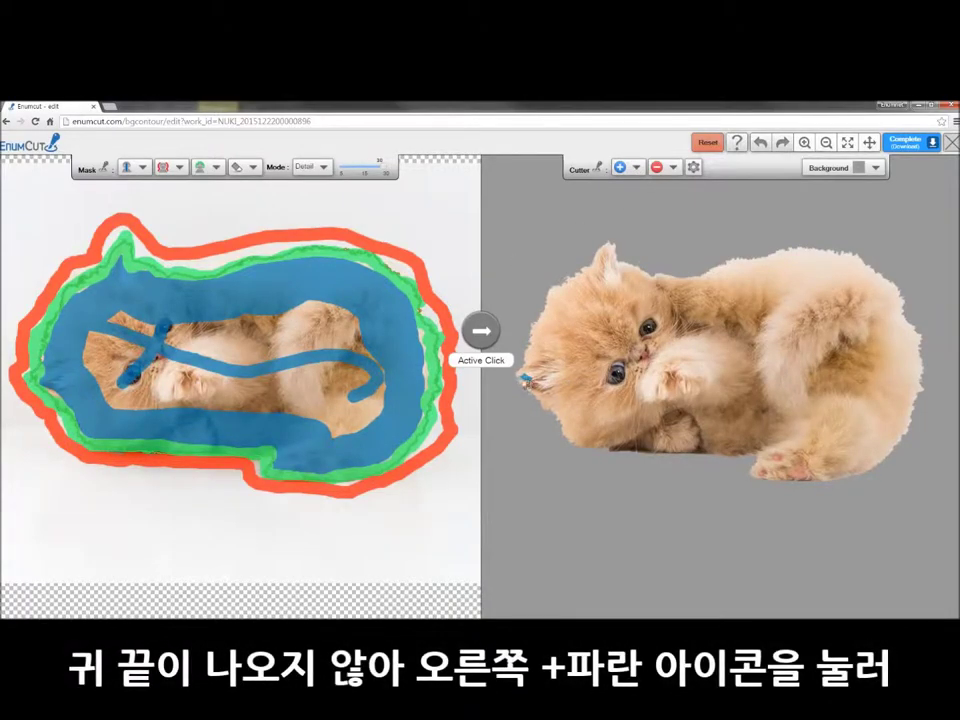
Paint blue over the missing ear tip and pick a size for the red cut-away brush
left_click_drag(514, 374, 529, 379)
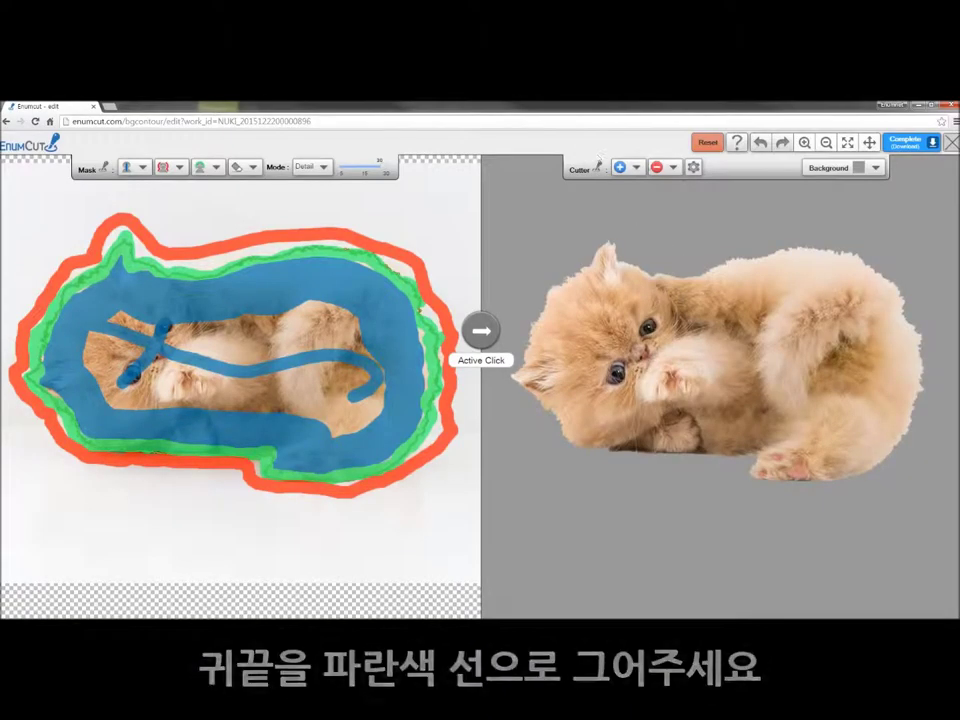
left_click(673, 167)
left_click(669, 187)
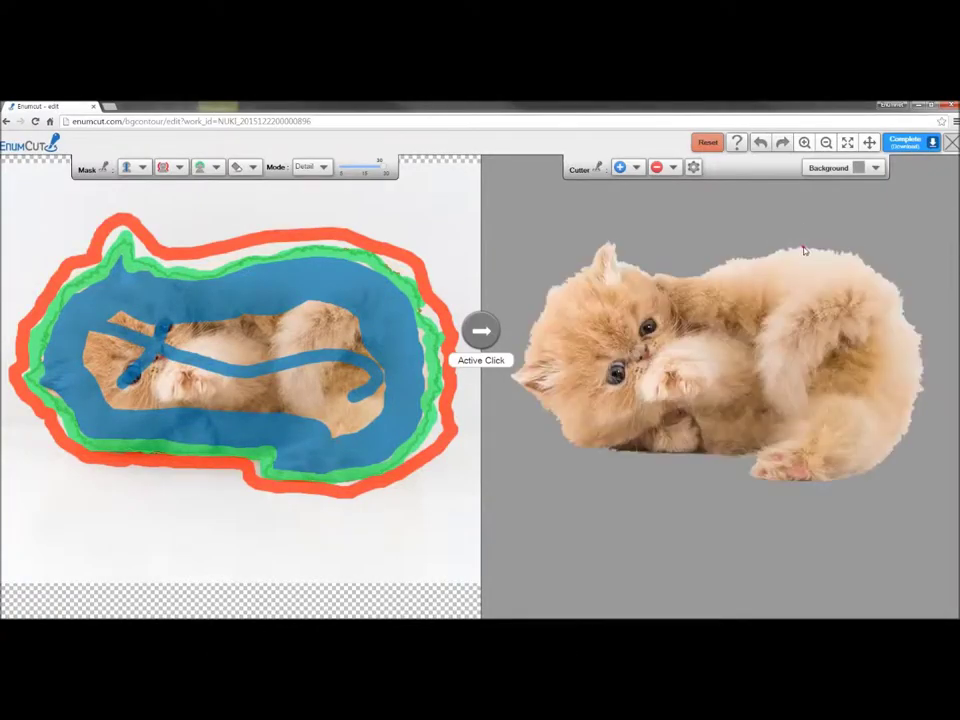
Preview the cutout on transparent, white, grey, black and magenta backgrounds
left_click(877, 168)
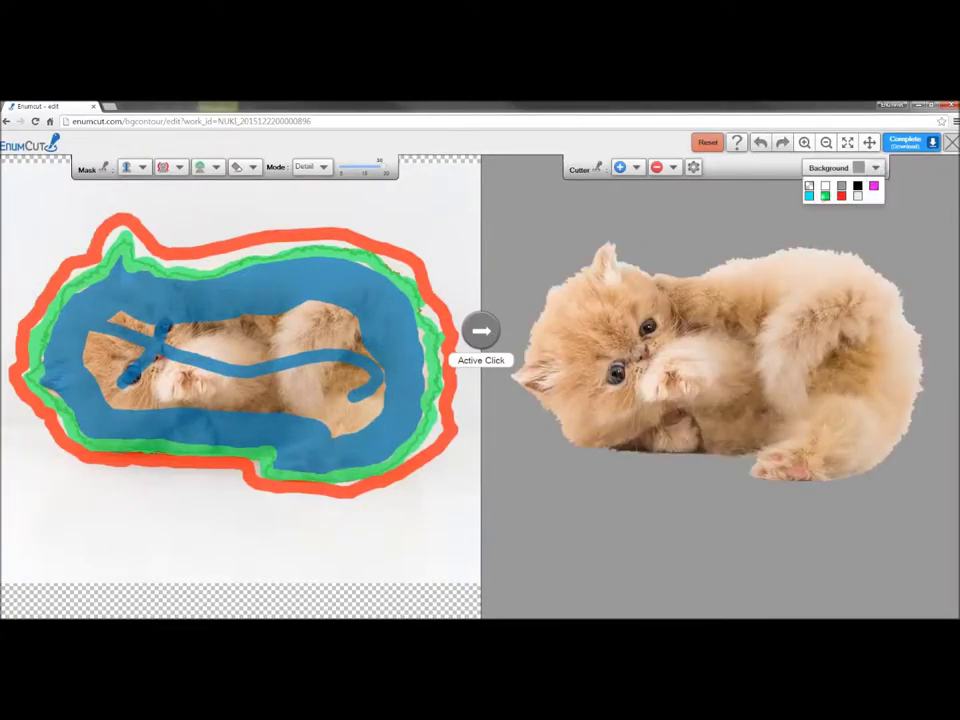
left_click(809, 185)
left_click(825, 185)
left_click(877, 168)
left_click(841, 185)
left_click(877, 168)
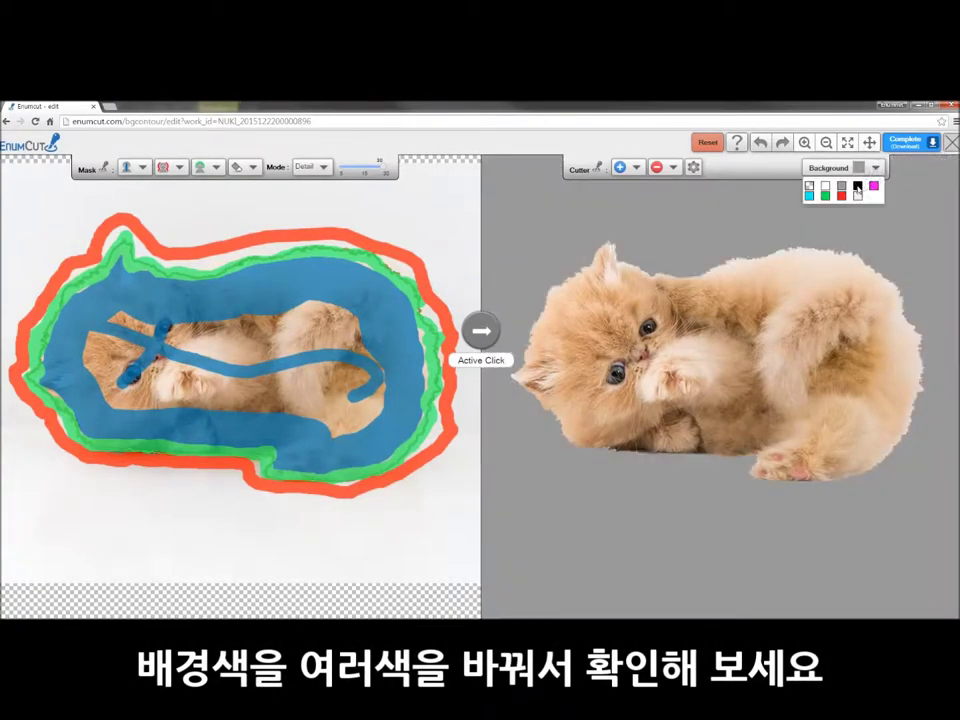
left_click(857, 185)
left_click(877, 168)
left_click(873, 185)
Try cyan, green and red backgrounds, then return the preview to transparency
left_click(877, 168)
left_click(809, 195)
left_click(877, 168)
left_click(825, 195)
left_click(877, 168)
left_click(842, 196)
left_click(877, 168)
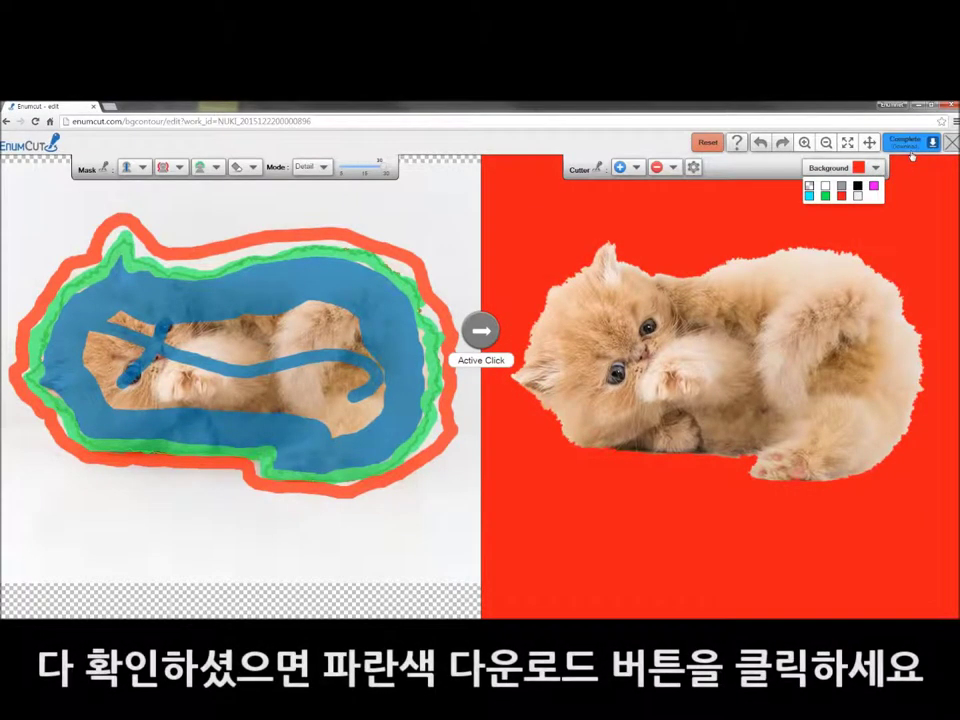
left_click(809, 185)
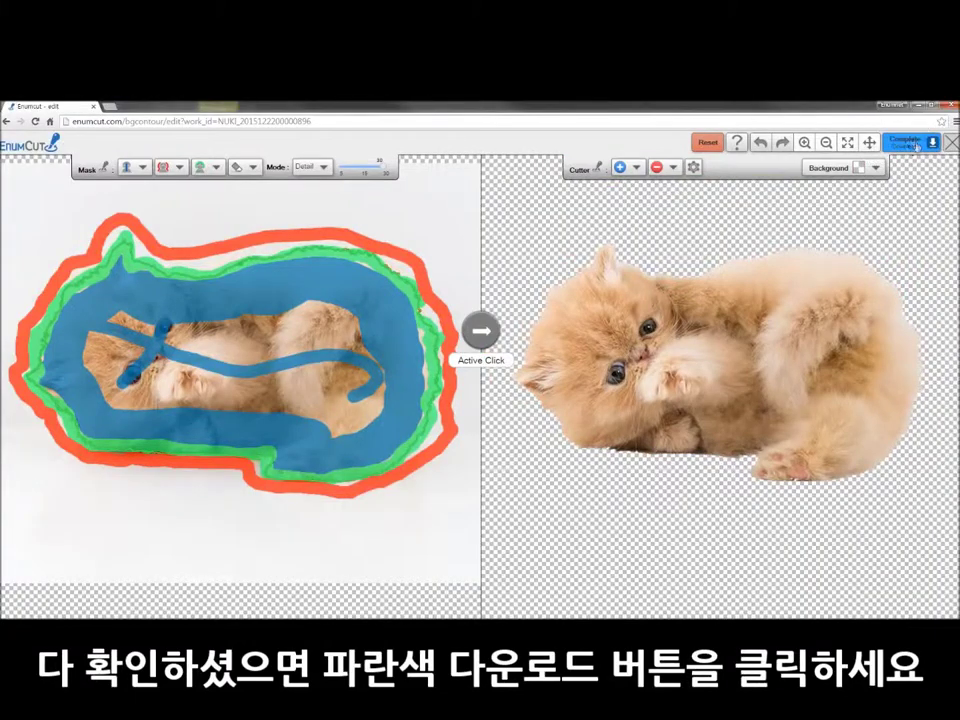
Finish the cut and download the completed kitten cutout from the Work Space
left_click(916, 145)
left_click(602, 370)
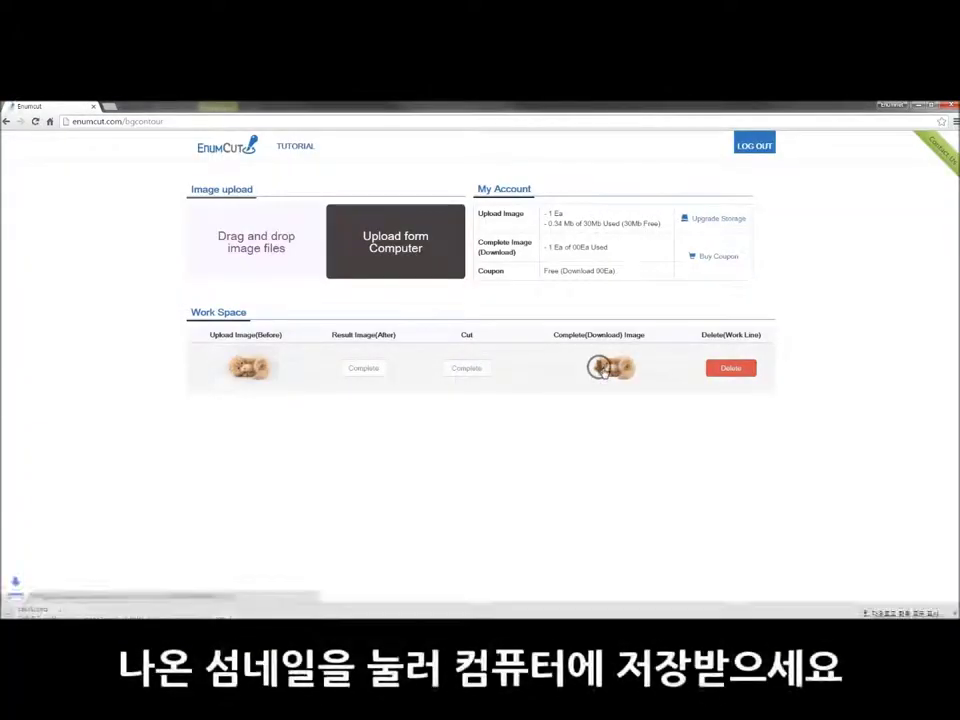